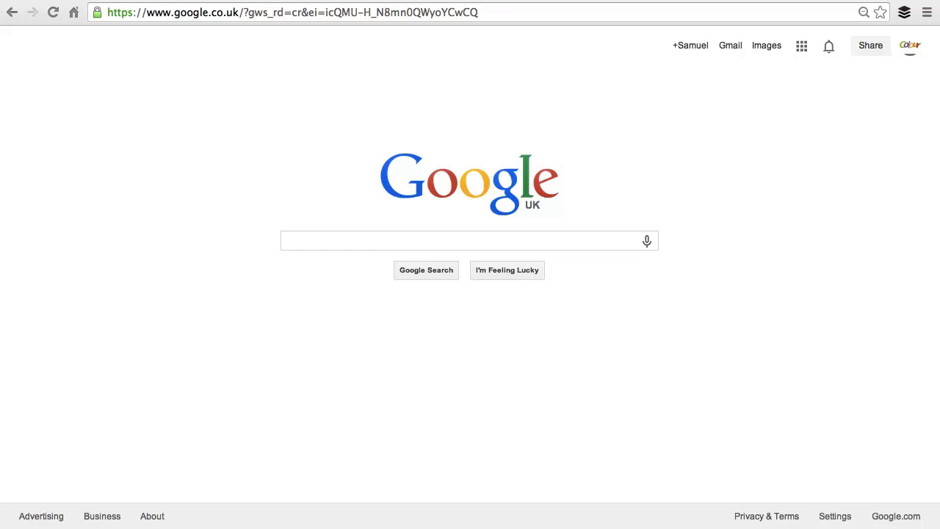
Log in at admin.1and1.co.uk and open the Business PRO package dashboard.
left_click(438, 9)
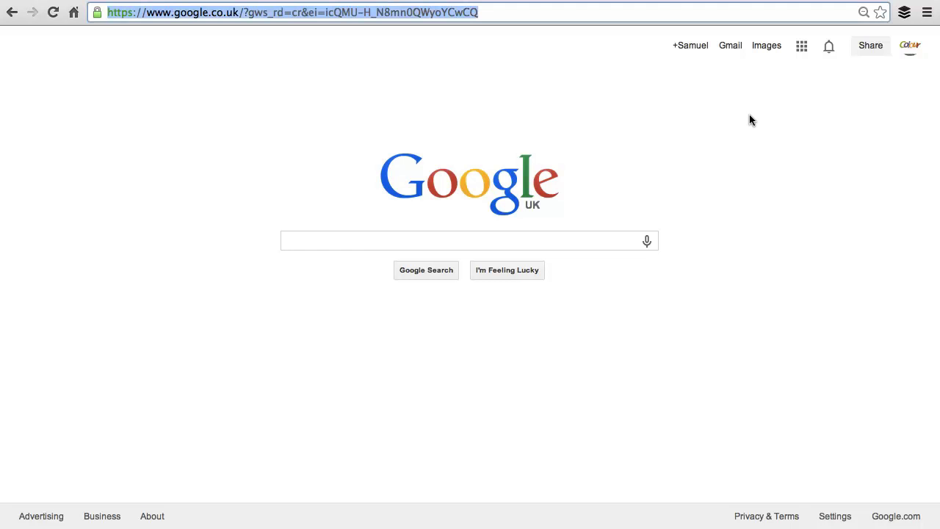
type("admin")
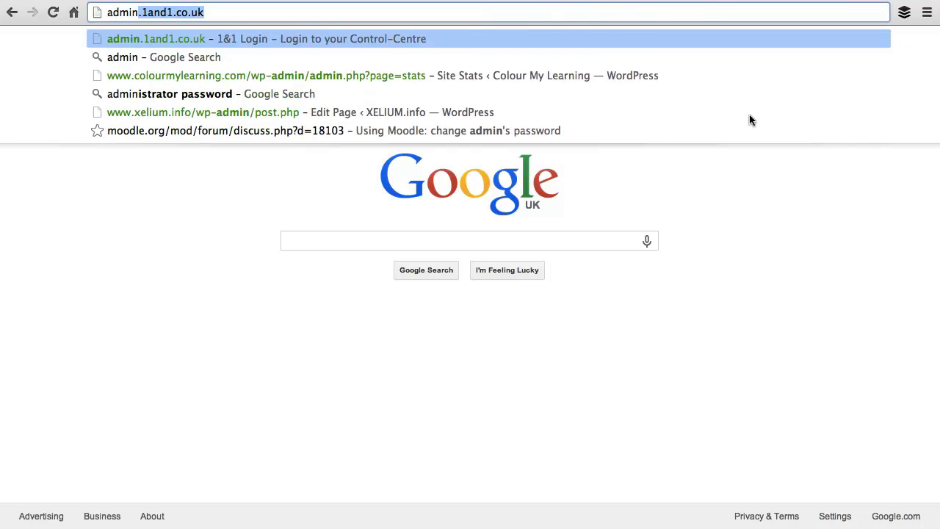
key("Return")
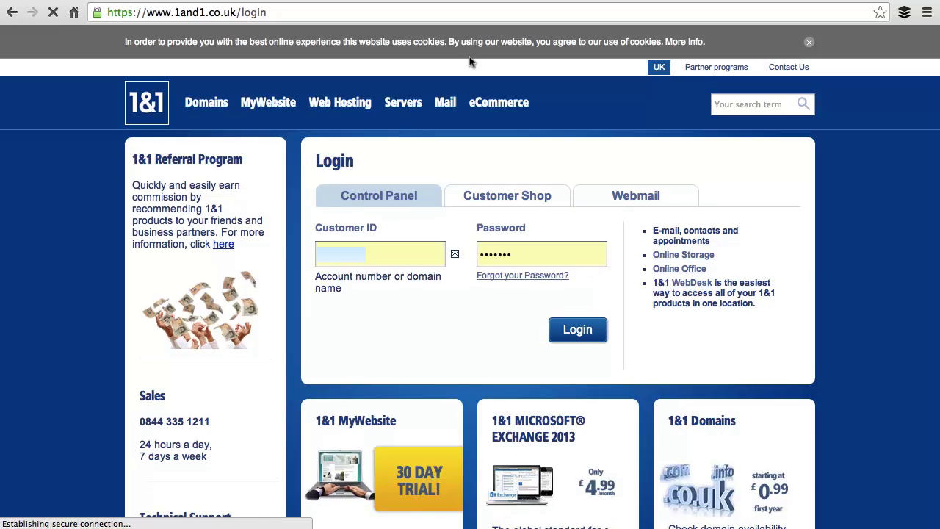
left_click(588, 331)
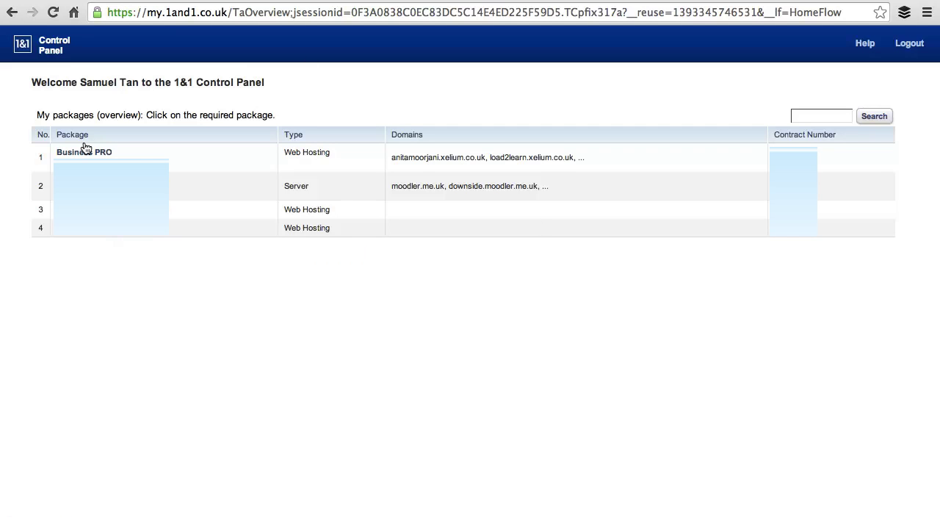
left_click(85, 151)
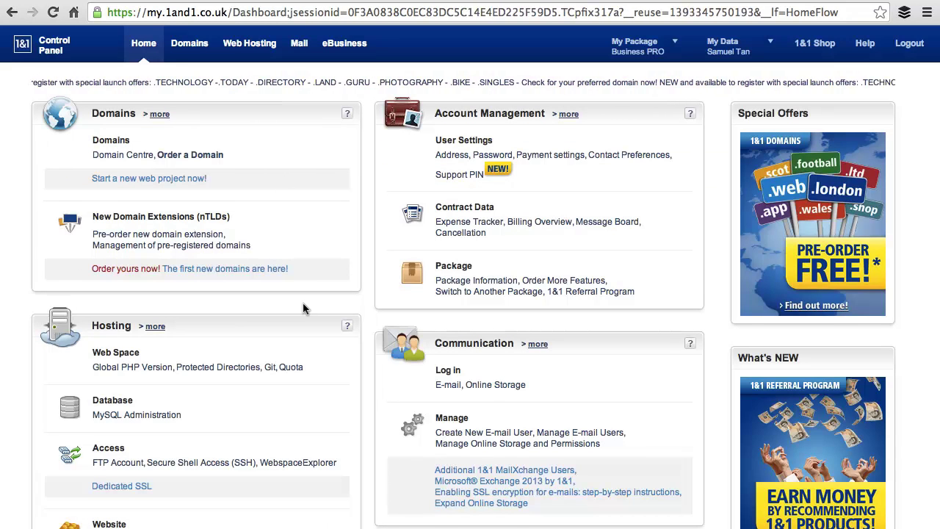
scroll(298, 313, "down", 1)
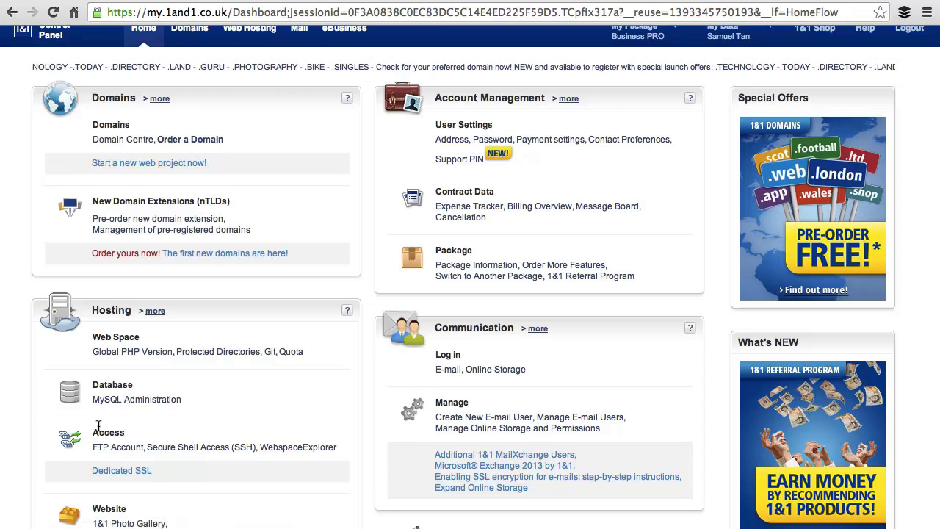
In WebspaceExplorer, create a folder named lilingooicom in the webspace root and open it.
left_click(288, 446)
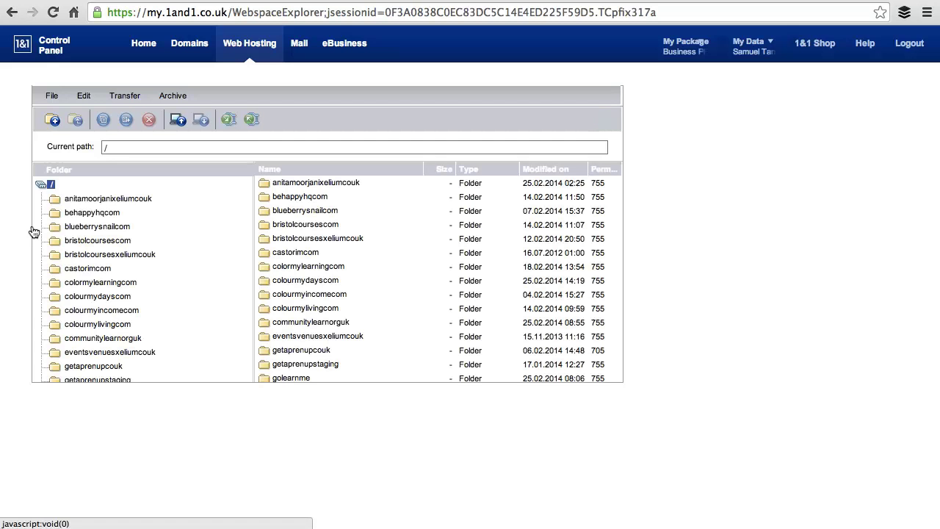
left_click(49, 121)
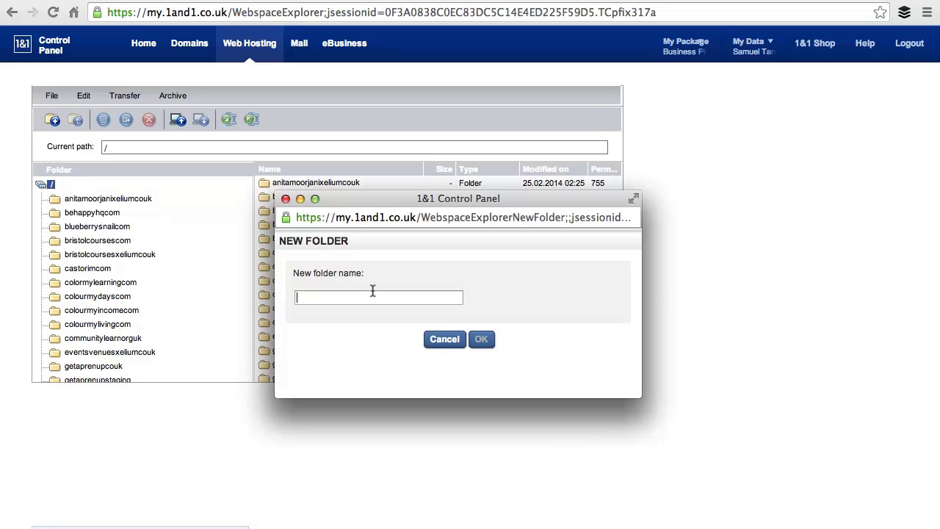
type("lilingooicom")
left_click(471, 342)
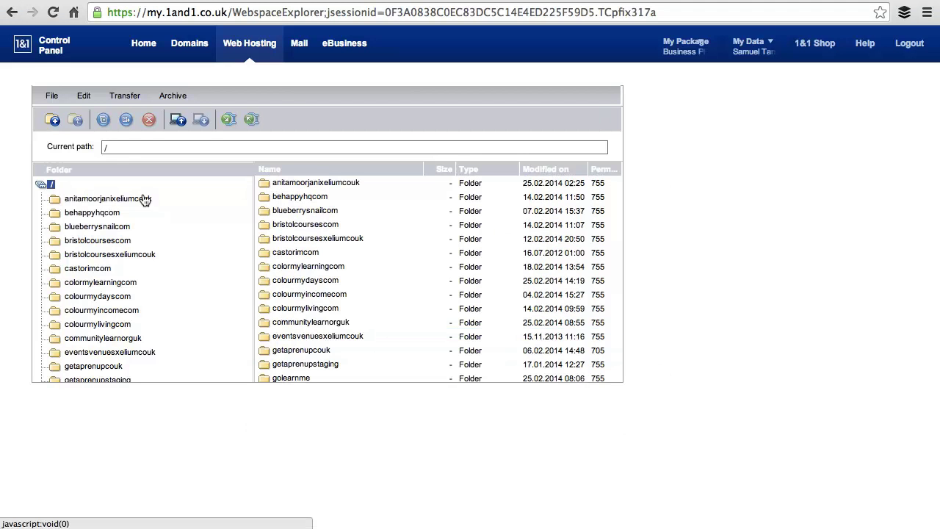
scroll(322, 250, "down", 5)
scroll(322, 250, "down", 5)
double_click(301, 343)
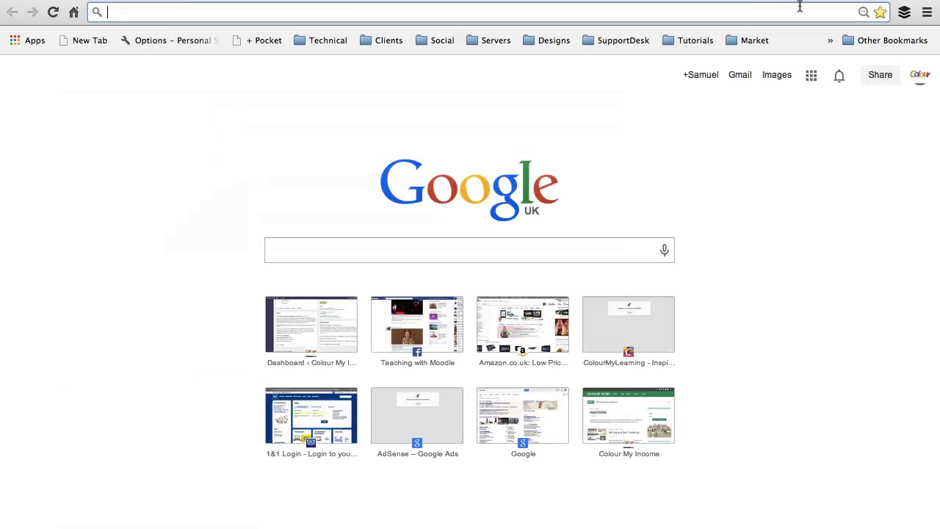
type("www.wordpress.o")
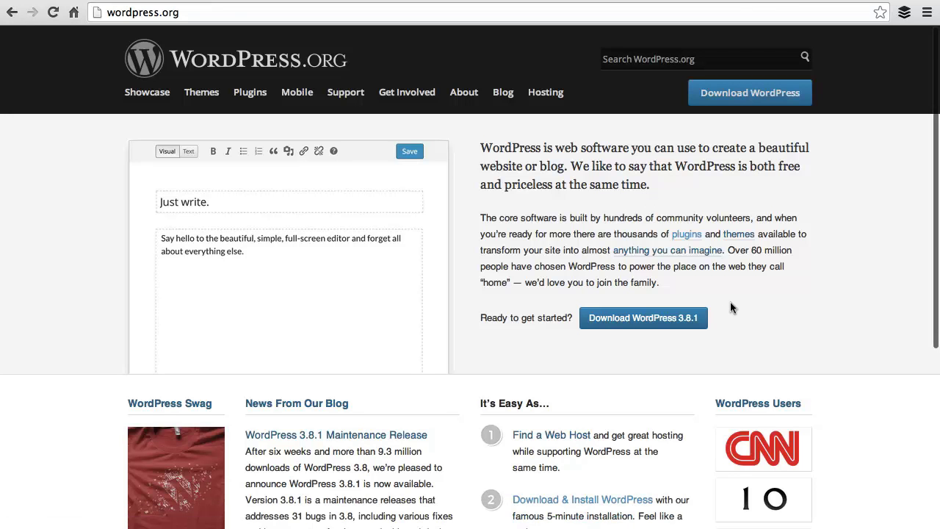
left_click(683, 317)
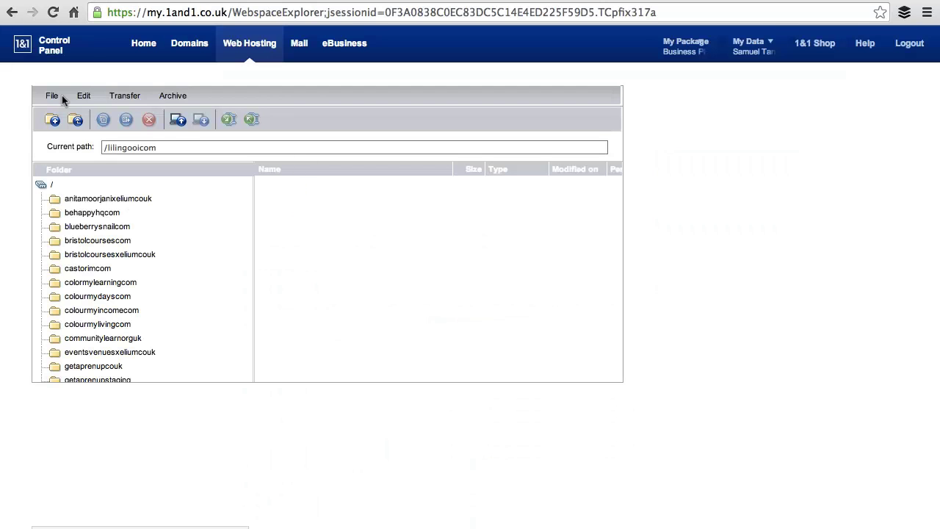
Upload wordpress-3.8.1.zip from the Downloads folder into lilingooicom.
left_click(179, 119)
left_click(319, 222)
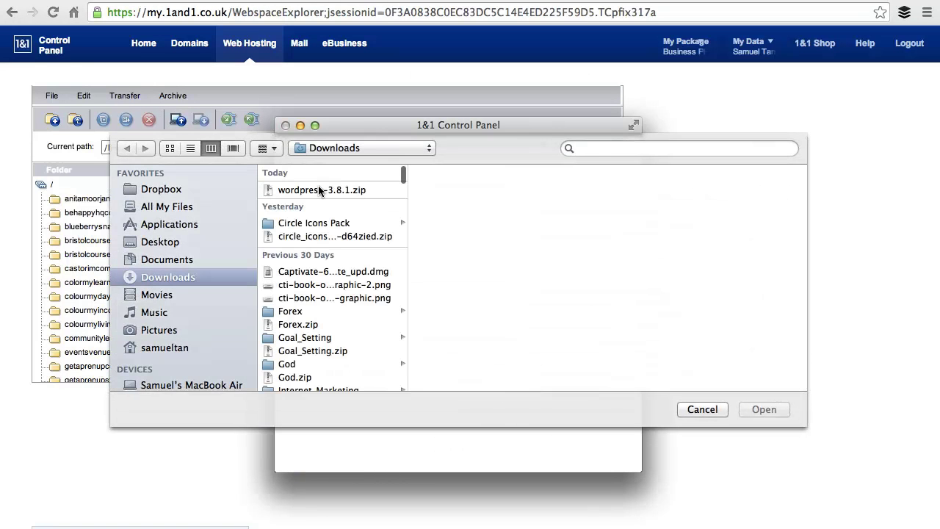
left_click(317, 189)
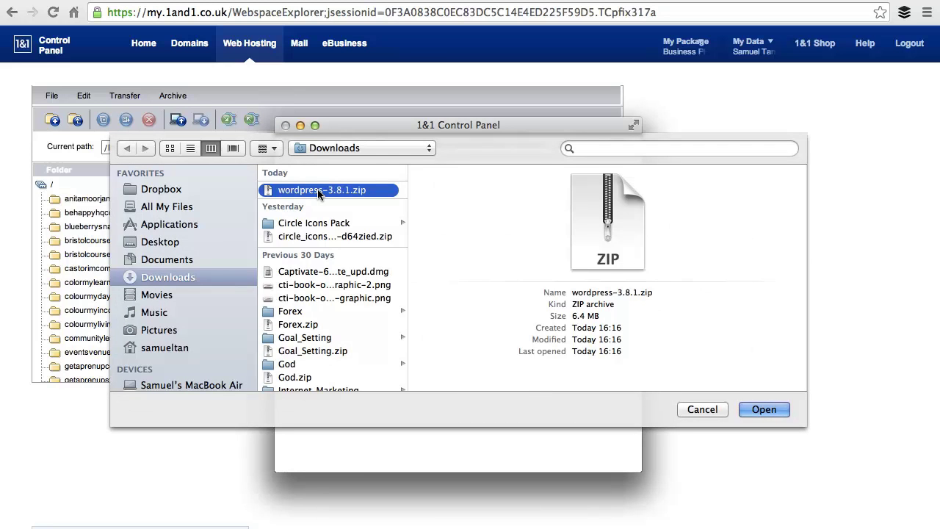
left_click(741, 410)
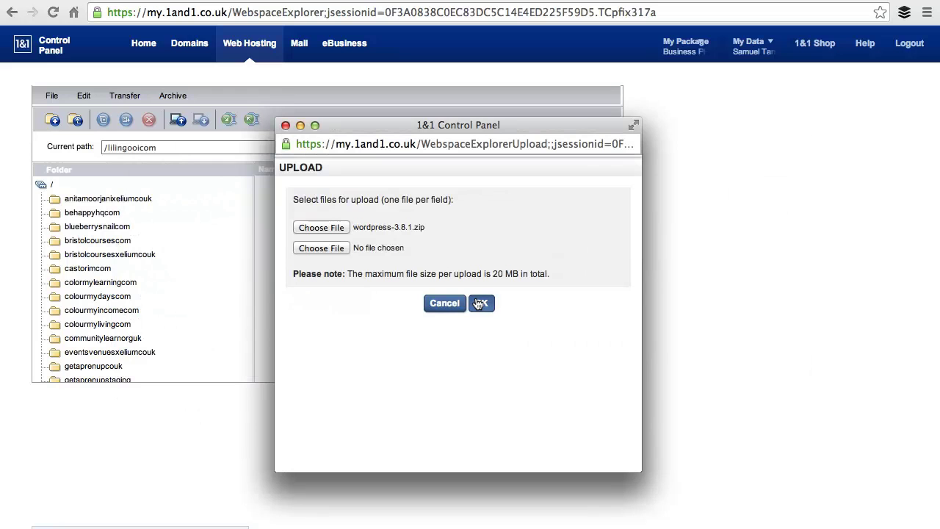
left_click(480, 303)
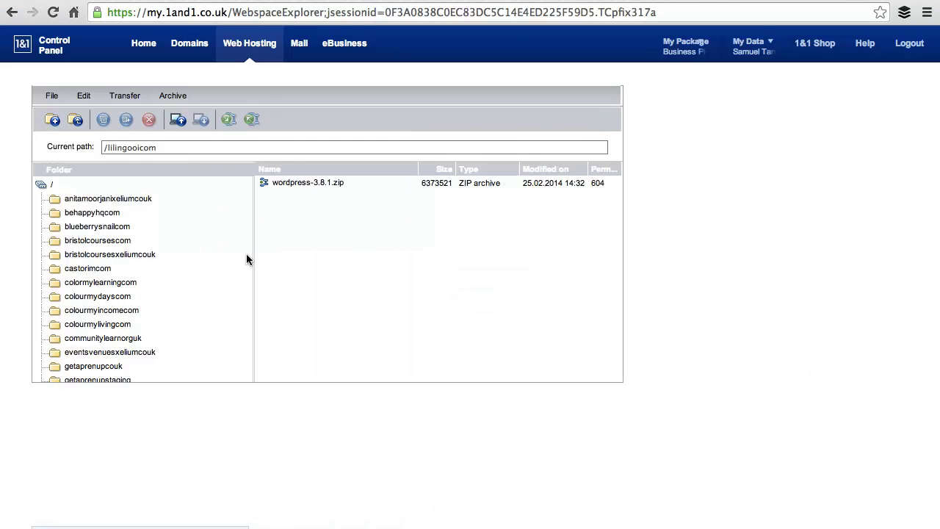
Unzip wordpress-3.8.1.zip into lilingooicom, creating a wordpress folder beside the archive.
scroll(153, 200, "down", 2)
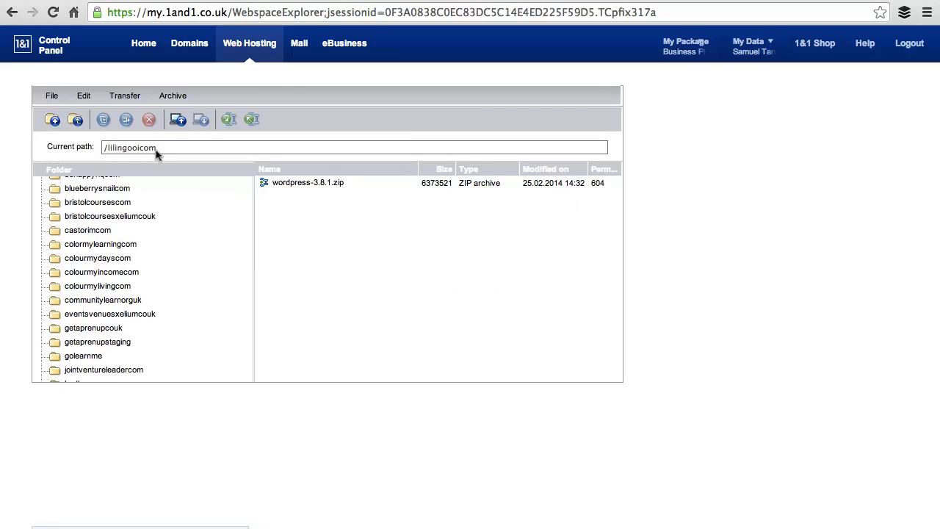
right_click(290, 182)
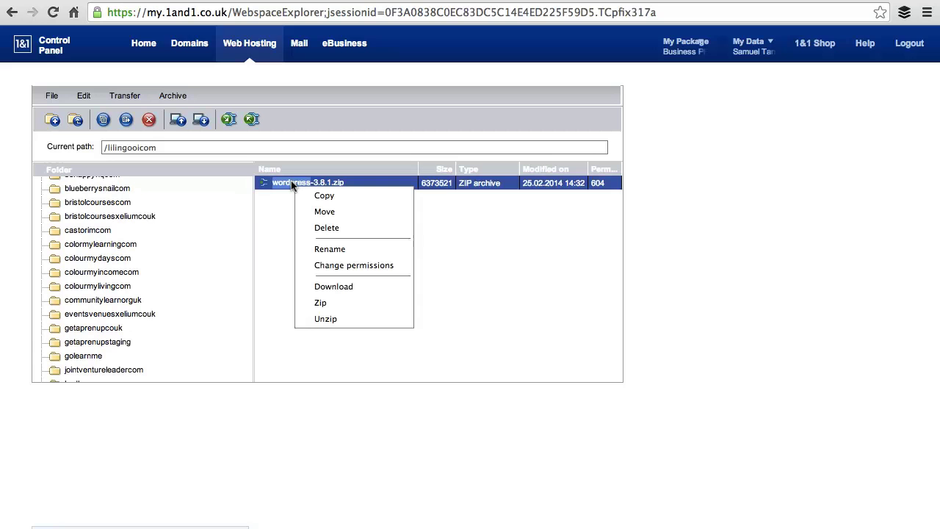
left_click(330, 318)
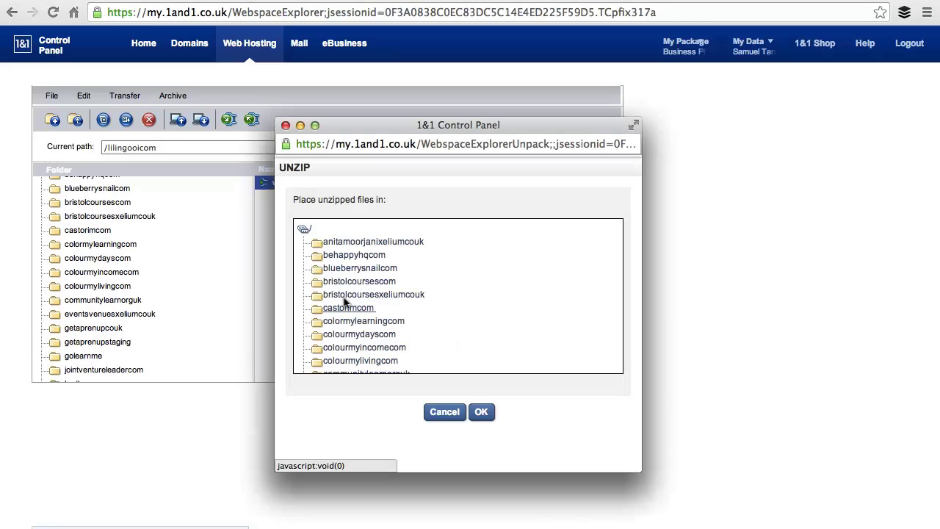
scroll(356, 294, "down", 6)
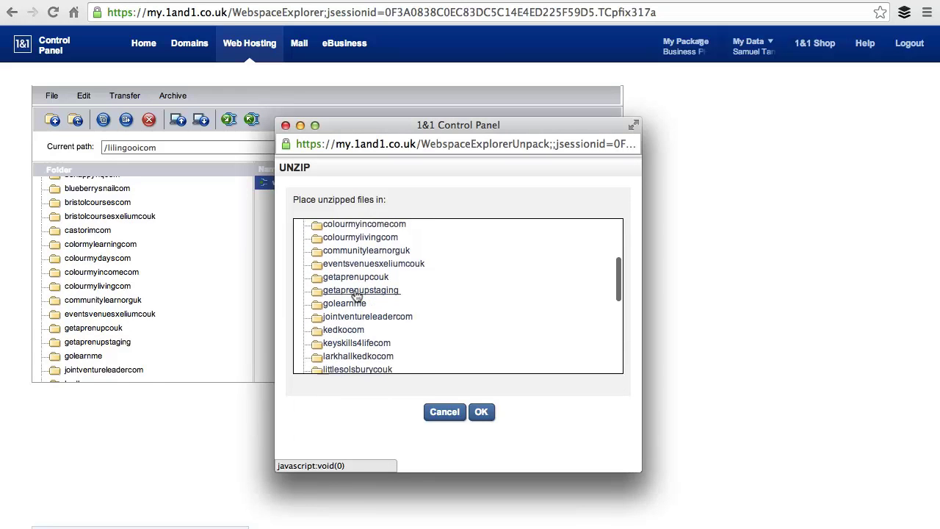
scroll(356, 294, "down", 3)
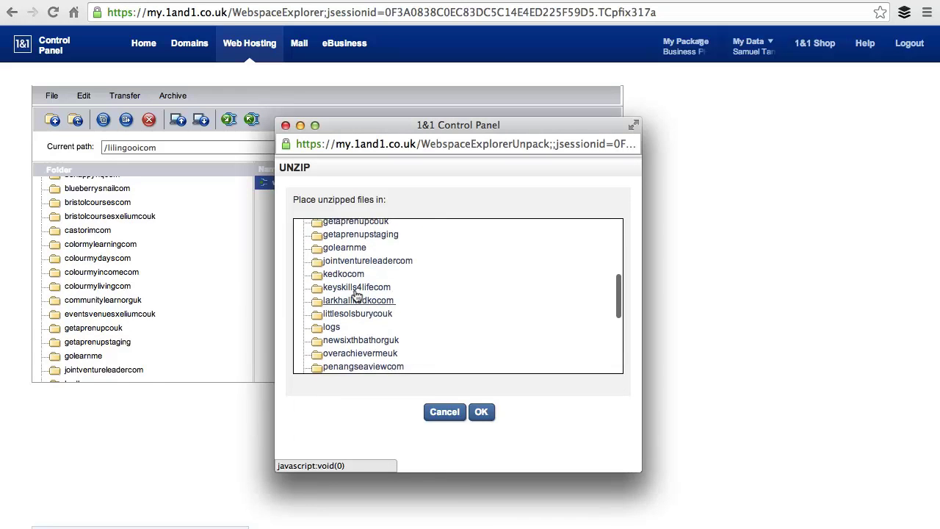
scroll(360, 295, "down", 5)
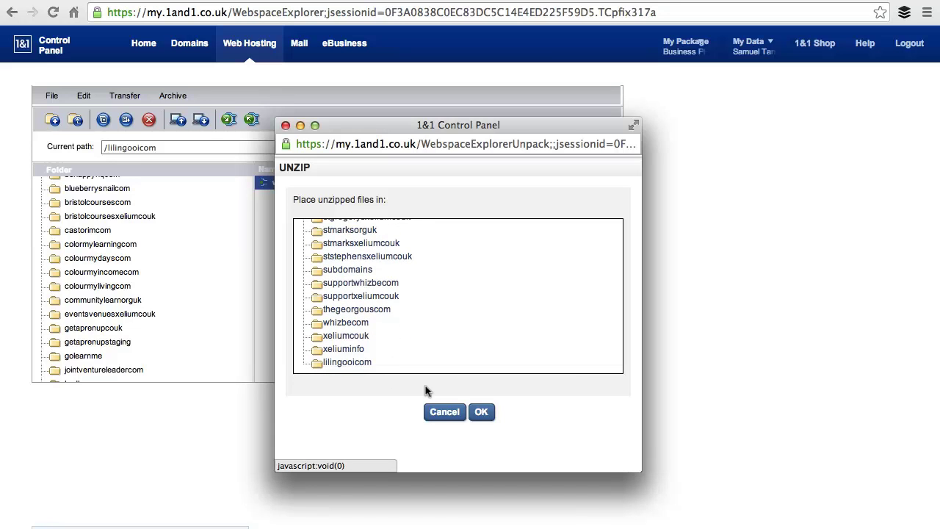
left_click(469, 411)
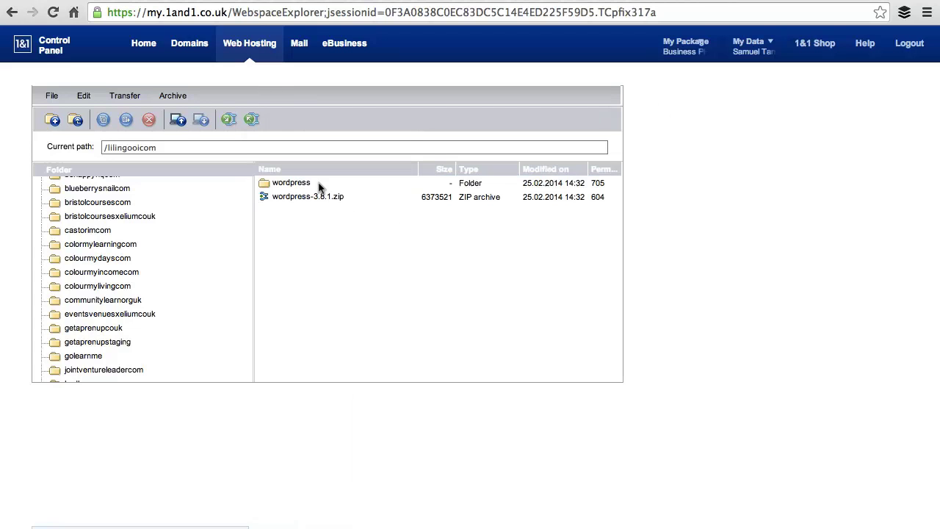
left_click(292, 181)
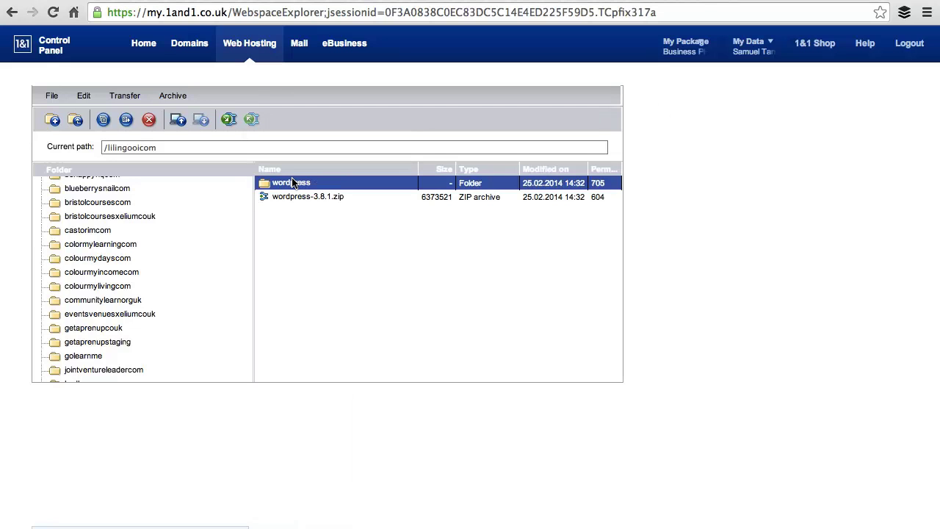
Open the wordpress folder and select every item from wp-admin through xmlrpc.php.
double_click(292, 182)
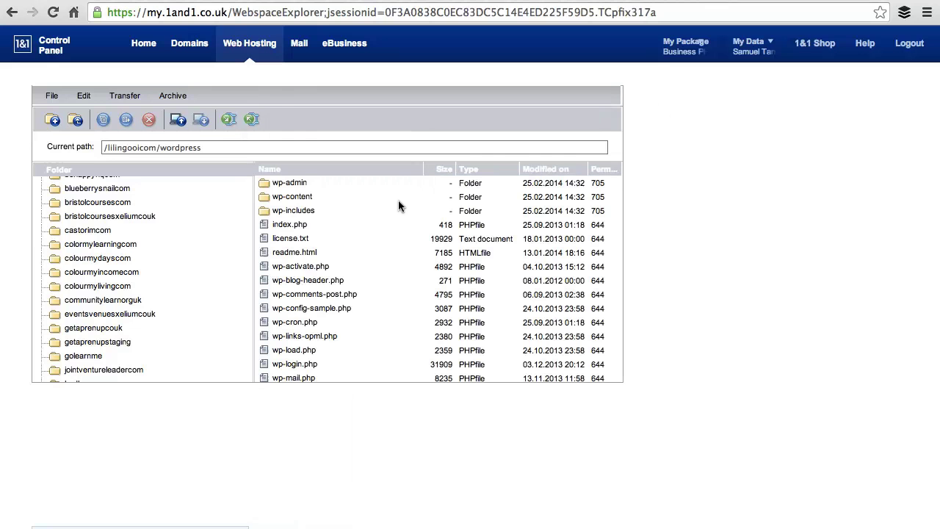
scroll(398, 206, "down", 4)
scroll(397, 206, "up", 4)
left_click(286, 181)
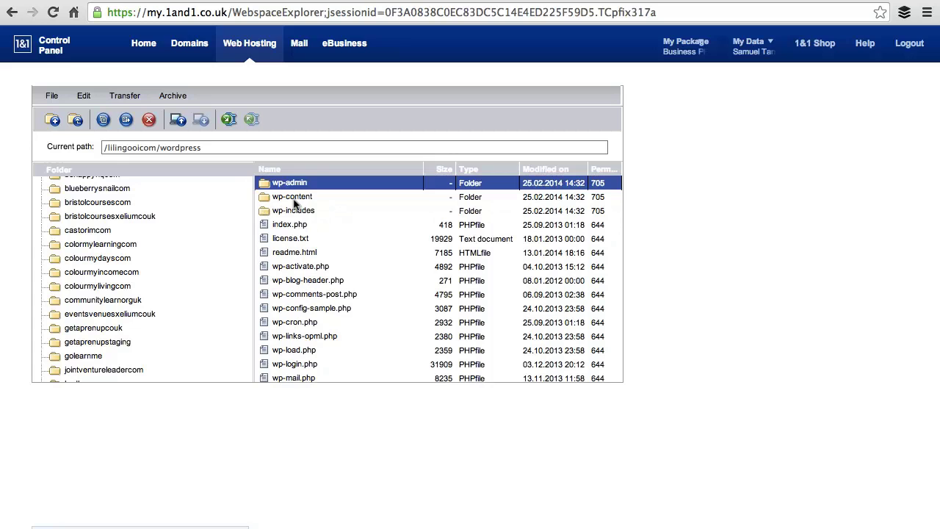
scroll(294, 204, "down", 2)
scroll(294, 205, "down", 1)
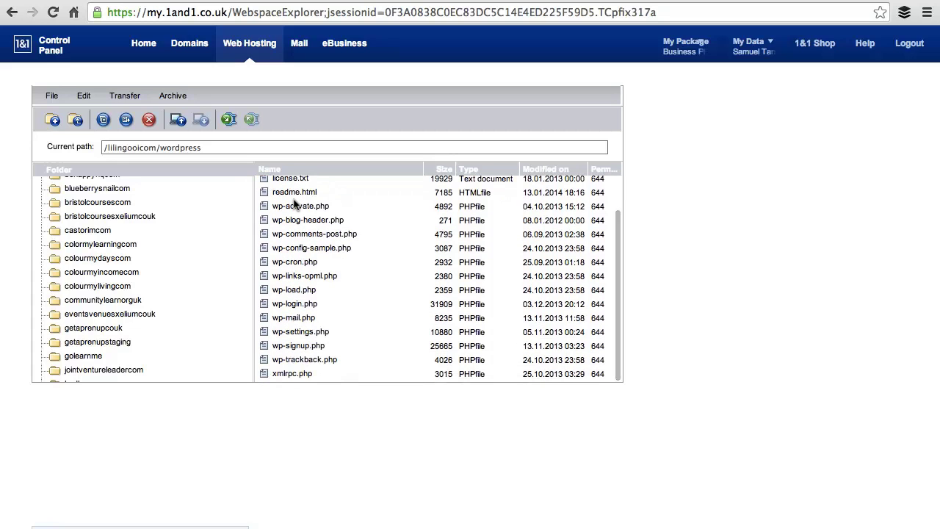
left_click(292, 374, "shift")
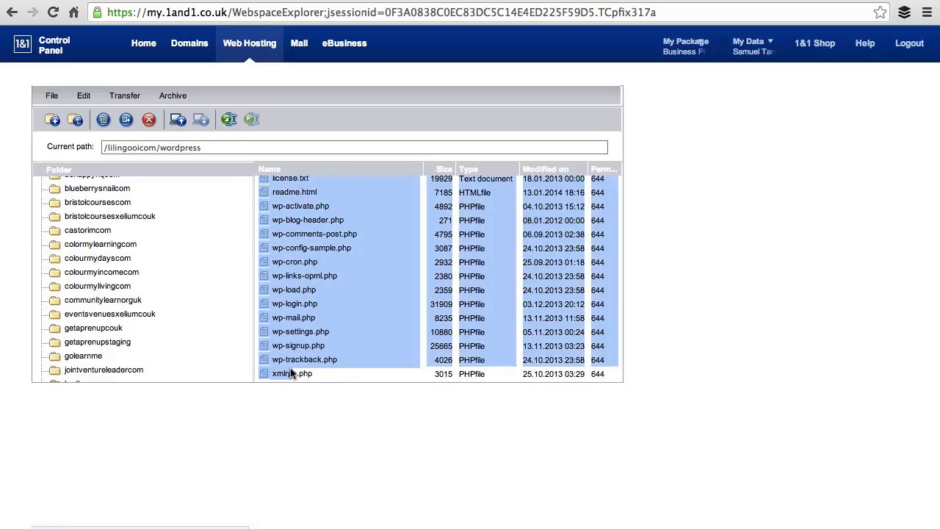
Move the 19 selected items up into the lilingooicom folder.
right_click(318, 217)
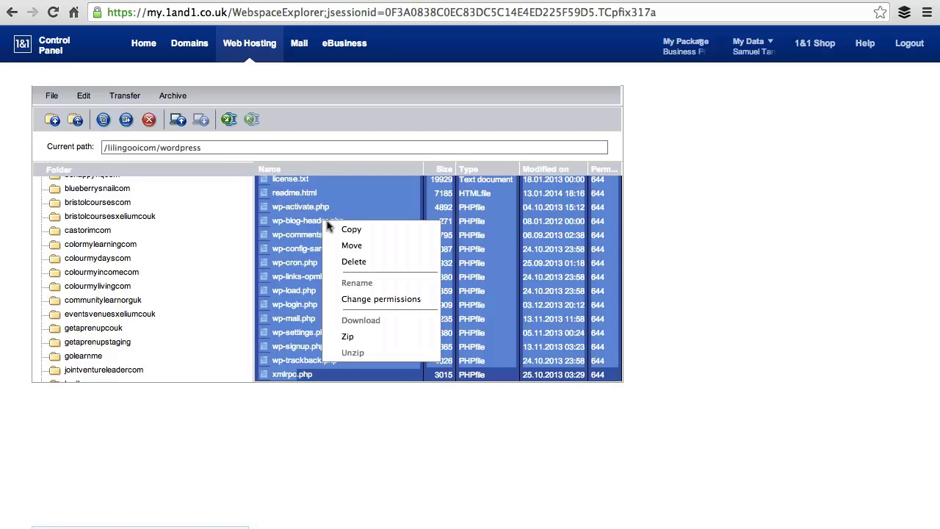
left_click(355, 246)
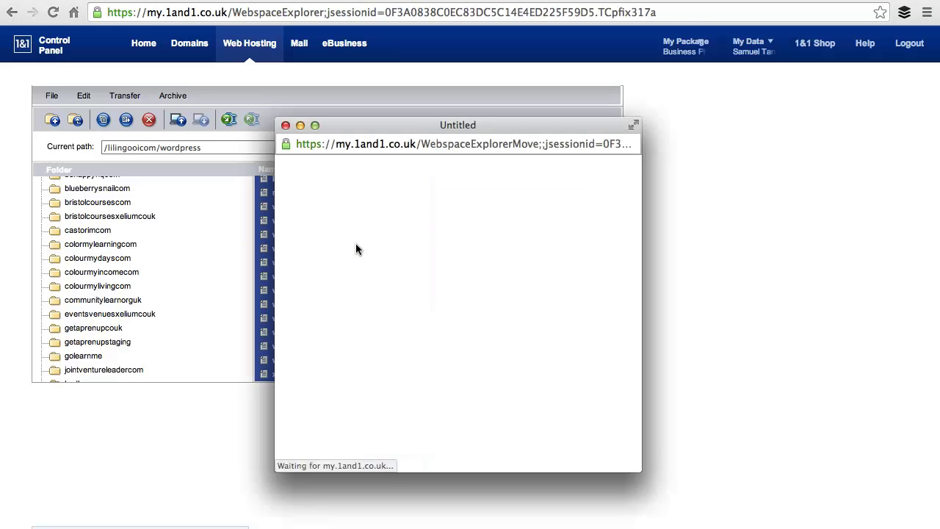
scroll(382, 283, "down", 10)
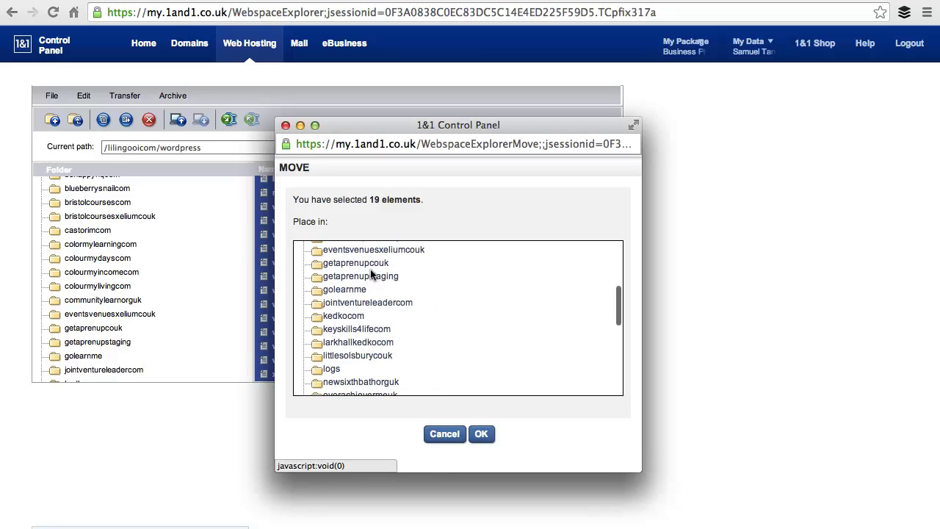
scroll(382, 283, "down", 5)
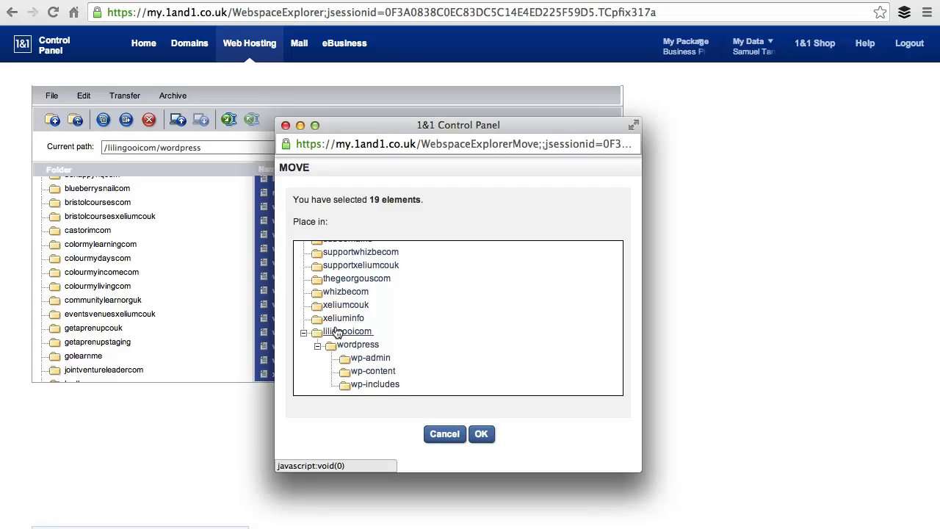
left_click(477, 433)
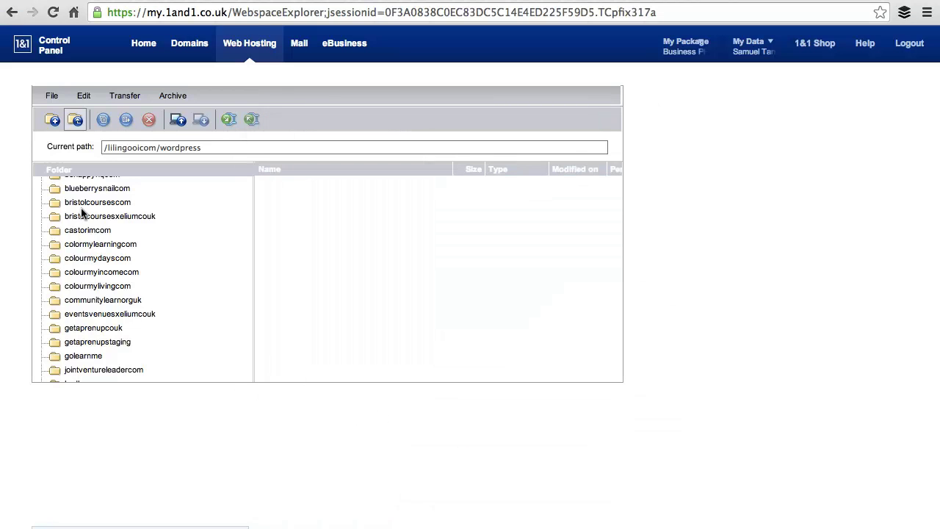
Return to lilingooicom and delete the now-empty wordpress subfolder.
left_click(71, 121)
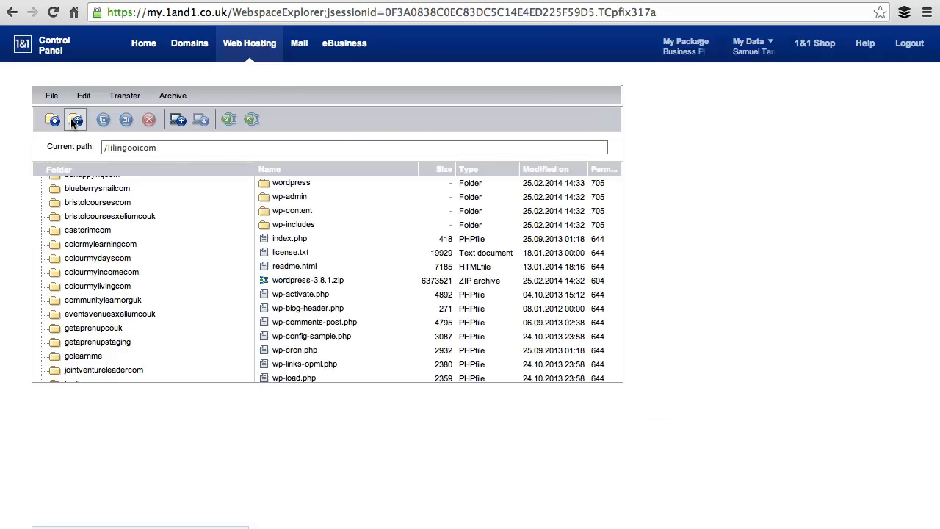
scroll(309, 293, "down", 2)
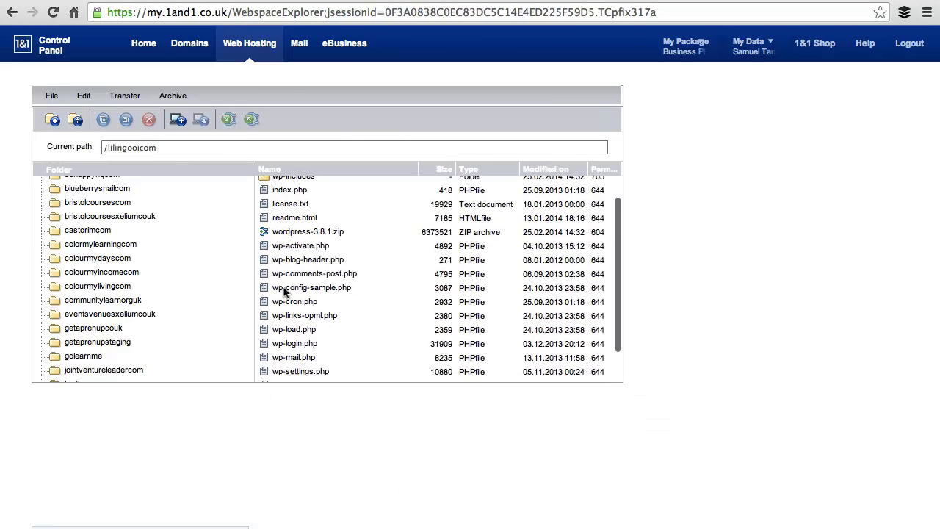
scroll(287, 293, "up", 2)
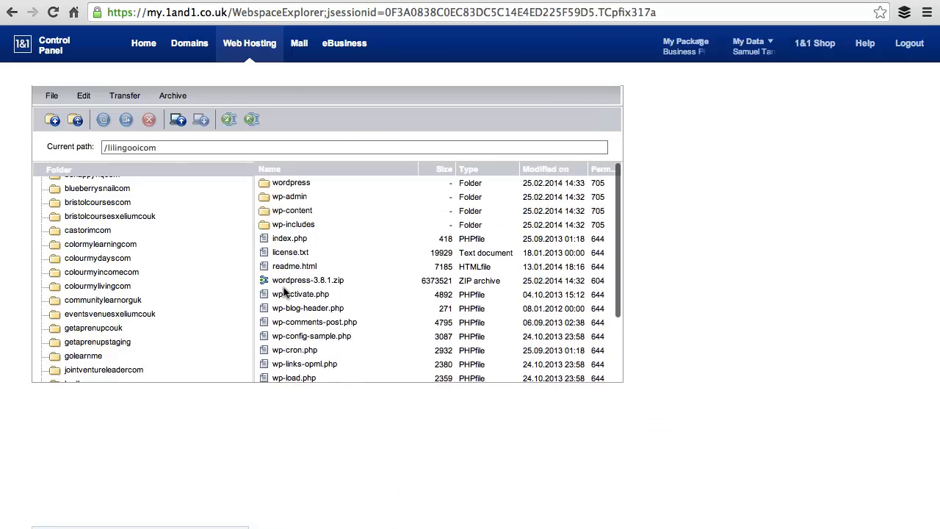
left_click(290, 184)
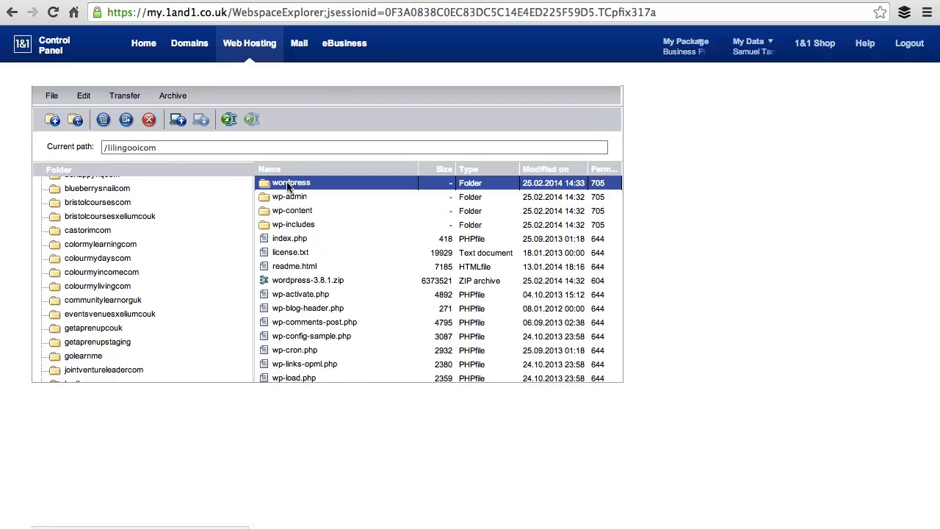
right_click(290, 186)
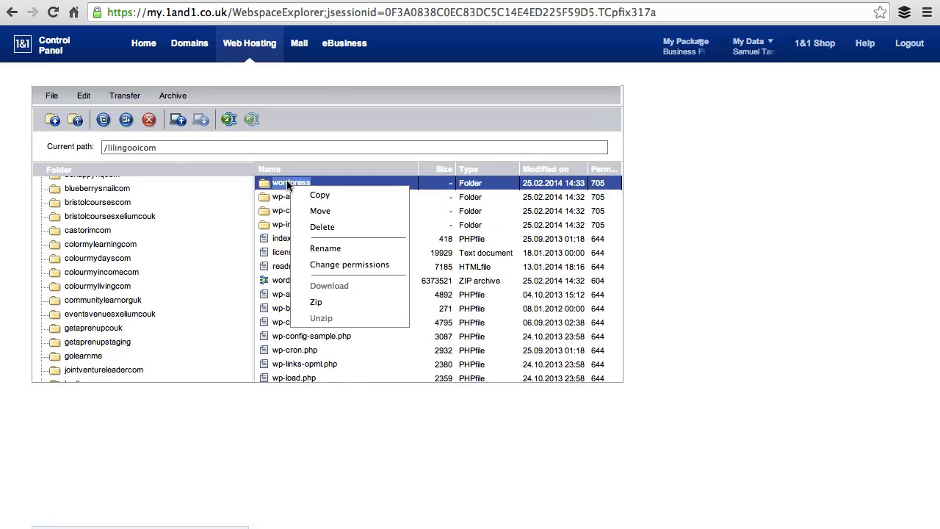
left_click(315, 227)
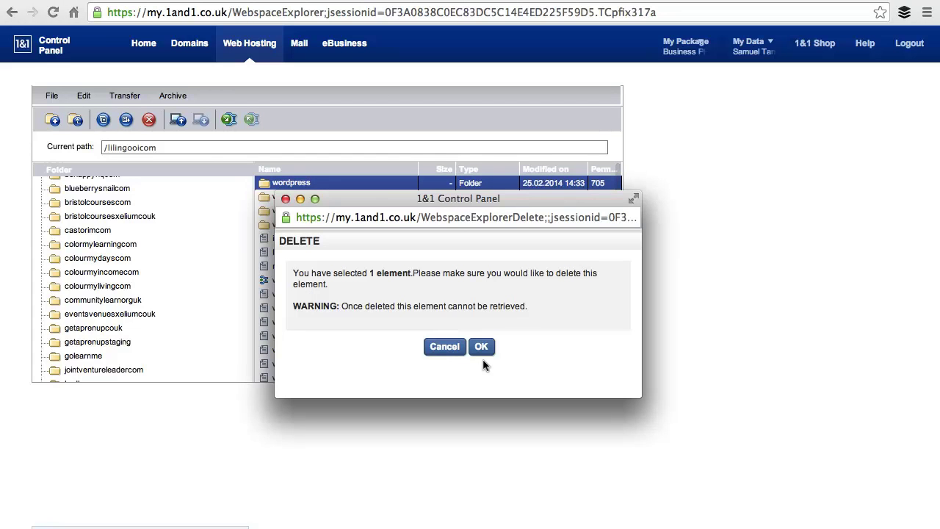
left_click(478, 348)
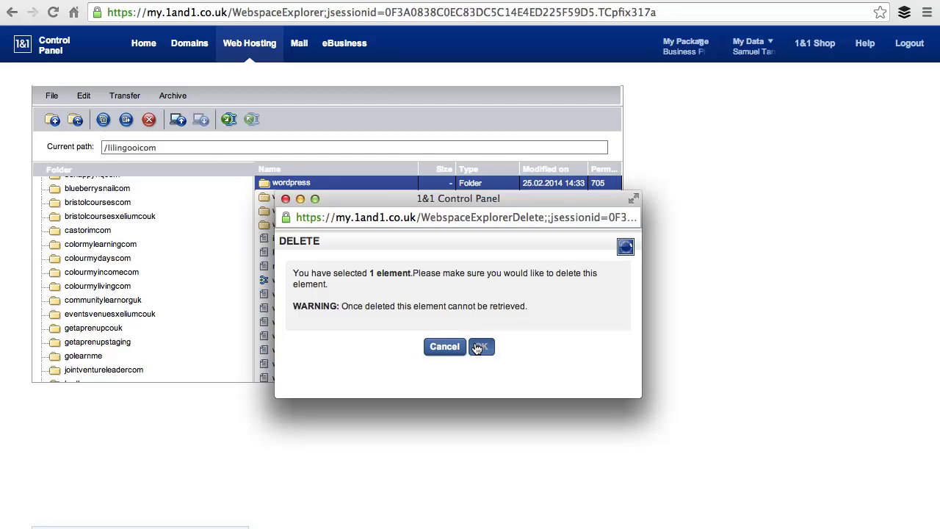